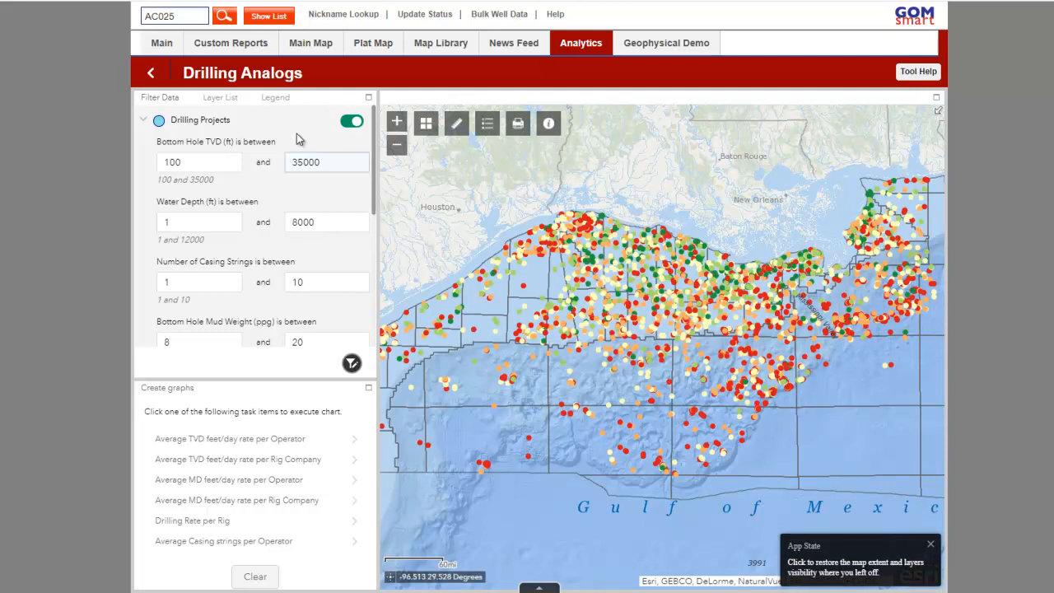
Check the legend for the drilling-rate color classes of the drilling projects, and return to the data filters
click(273, 101)
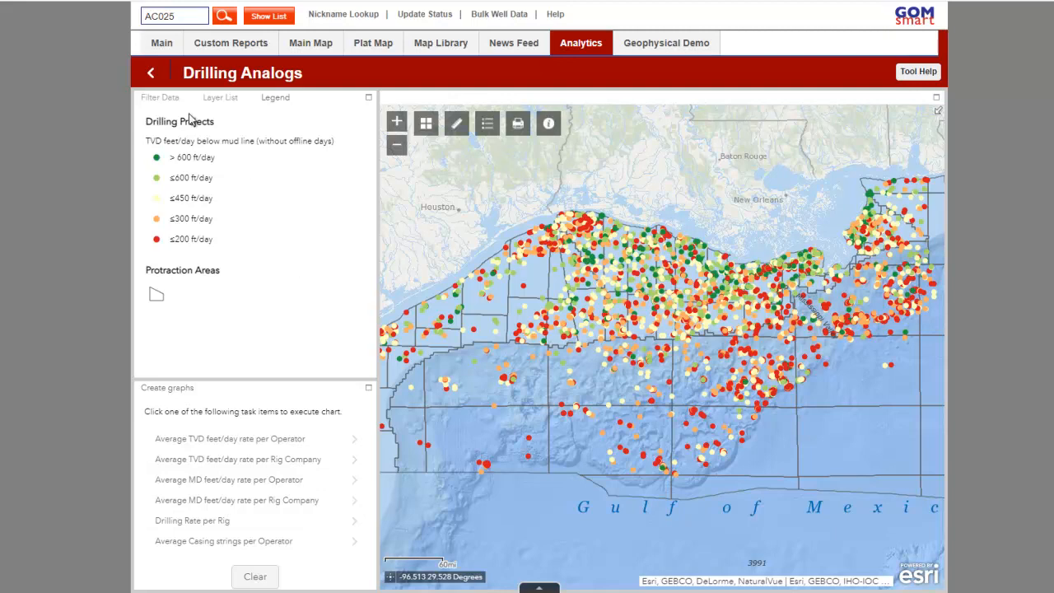
click(162, 97)
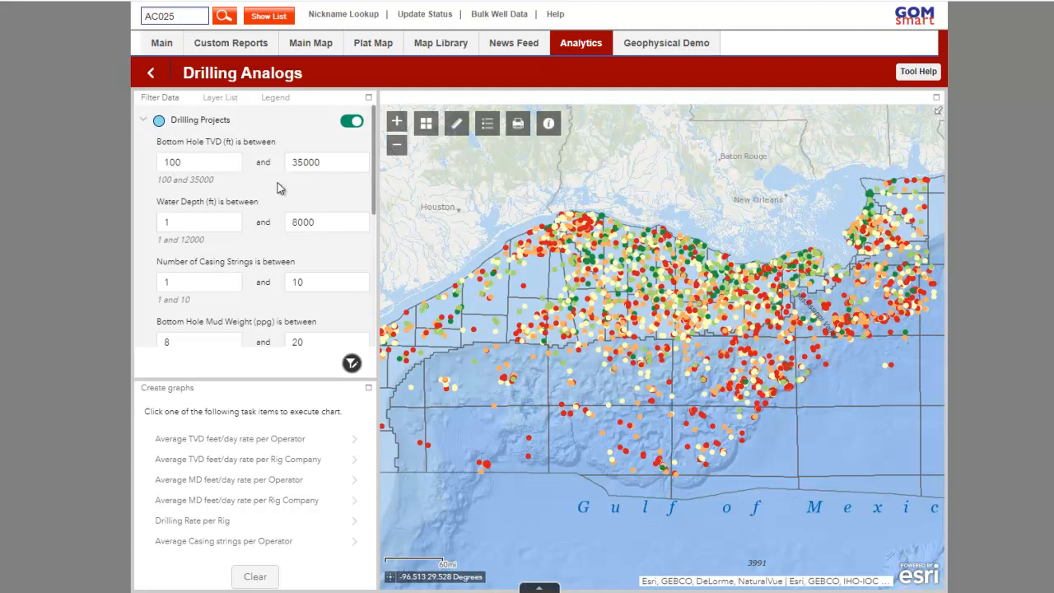
Filter the drilling projects to a minimum bottom hole TVD of 10000 ft and a minimum water depth of 1500 ft
click(231, 165)
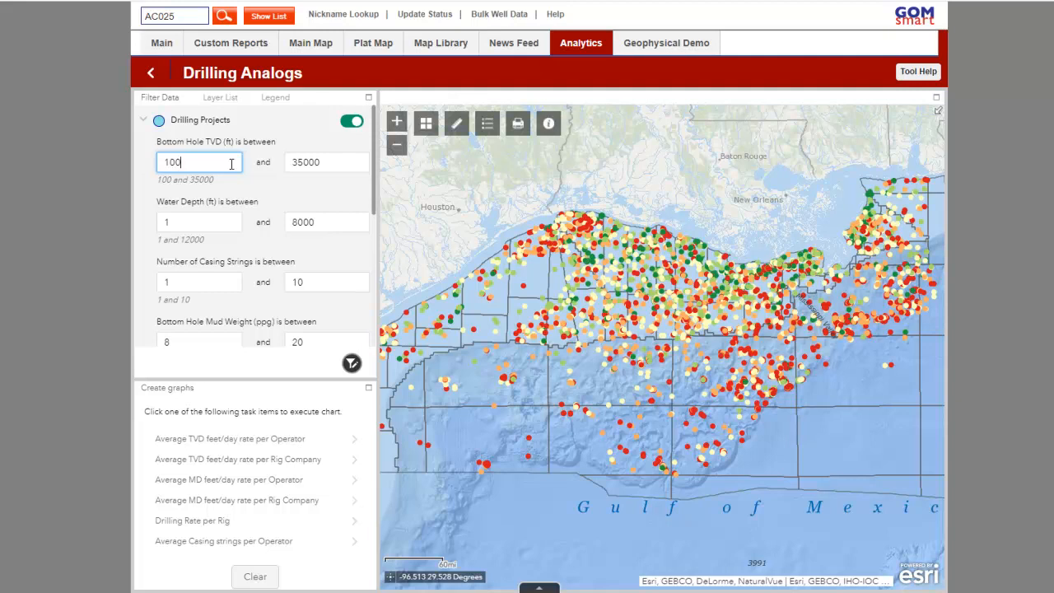
text(00)
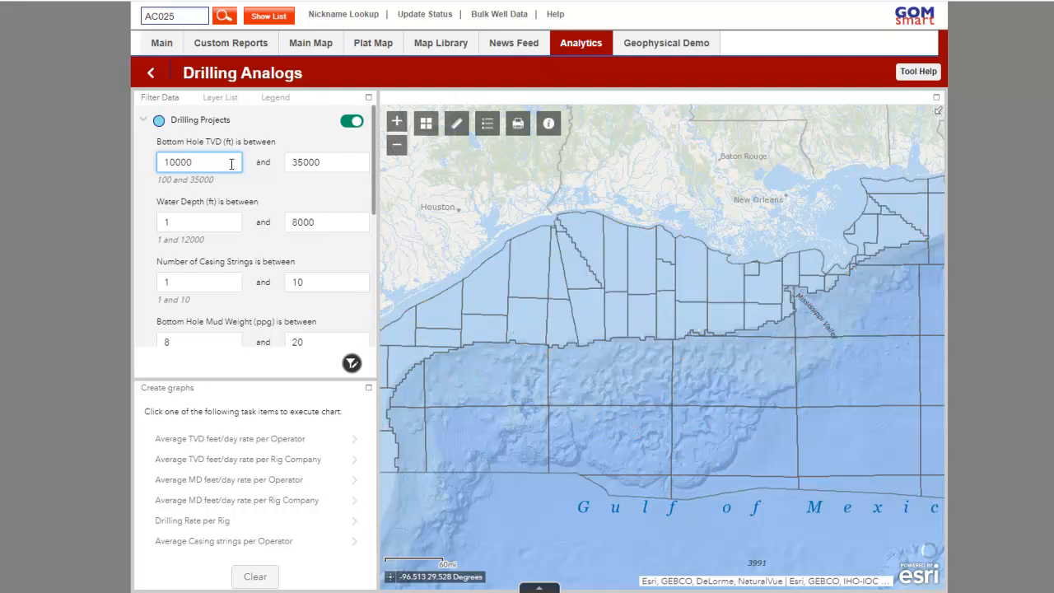
click(235, 231)
text(500)
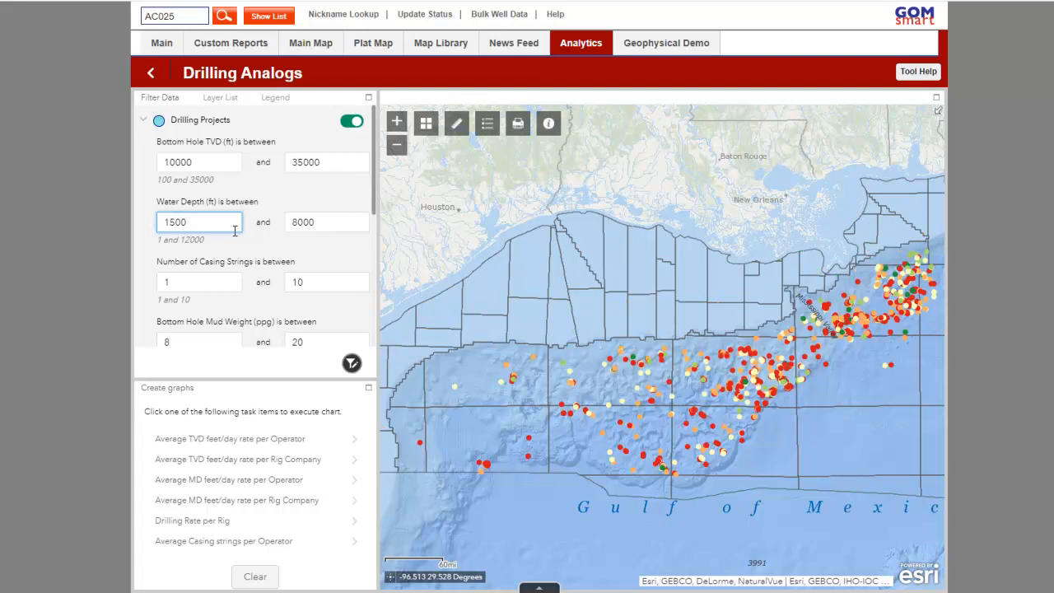
Limit the number of casing strings to at most 5 and set the minimum horizontal offset to 300 ft
click(308, 278)
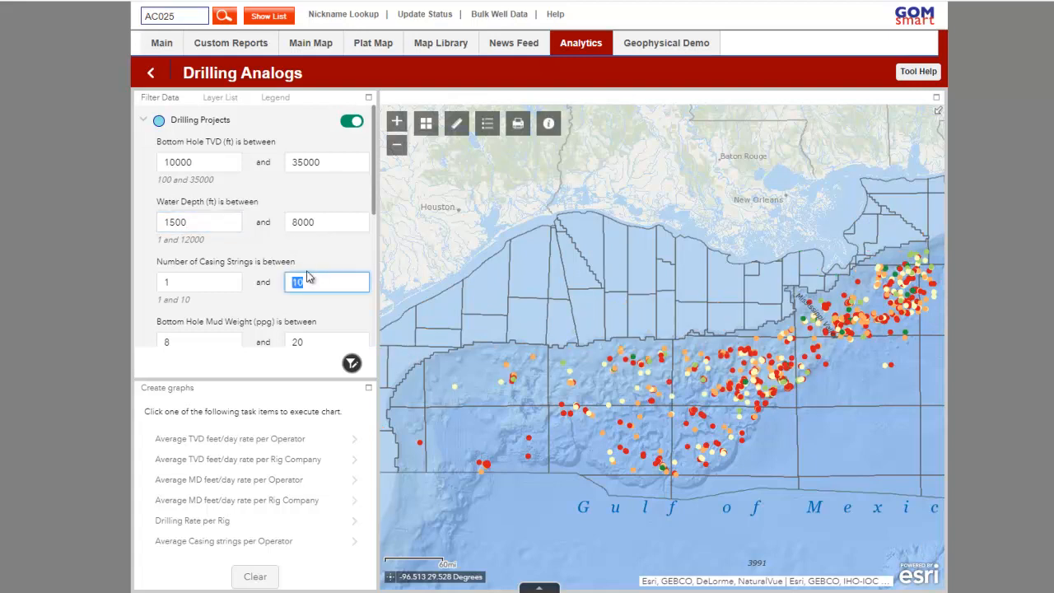
text(5)
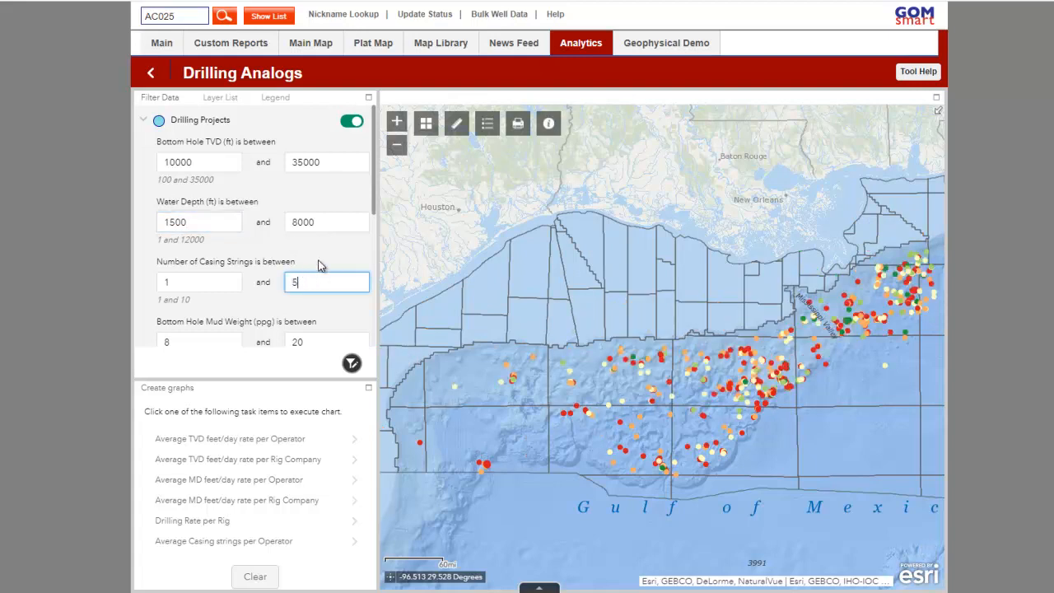
scroll(309, 272, down, 3)
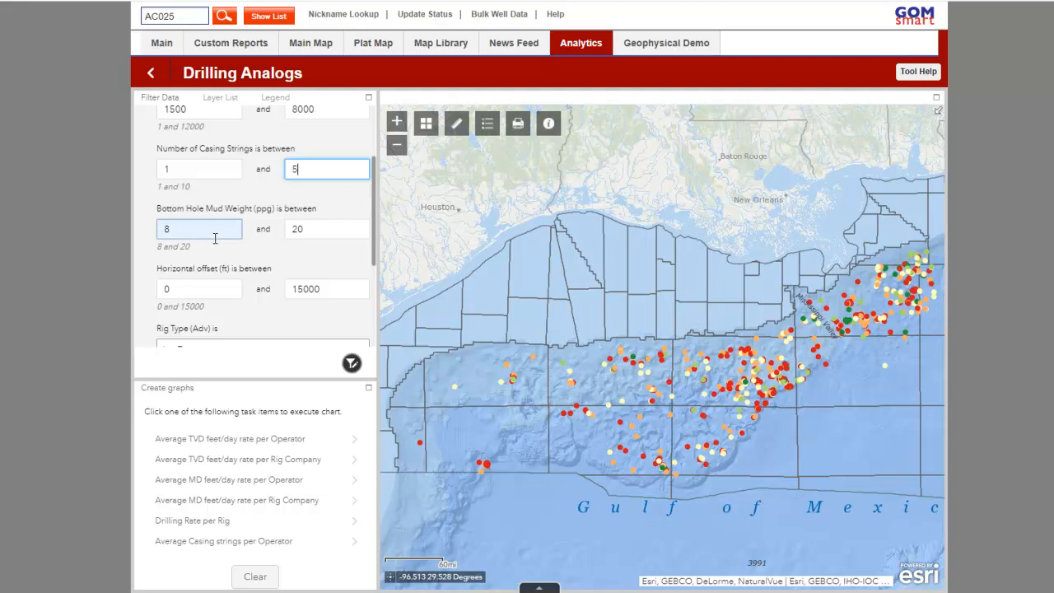
click(218, 288)
text(300)
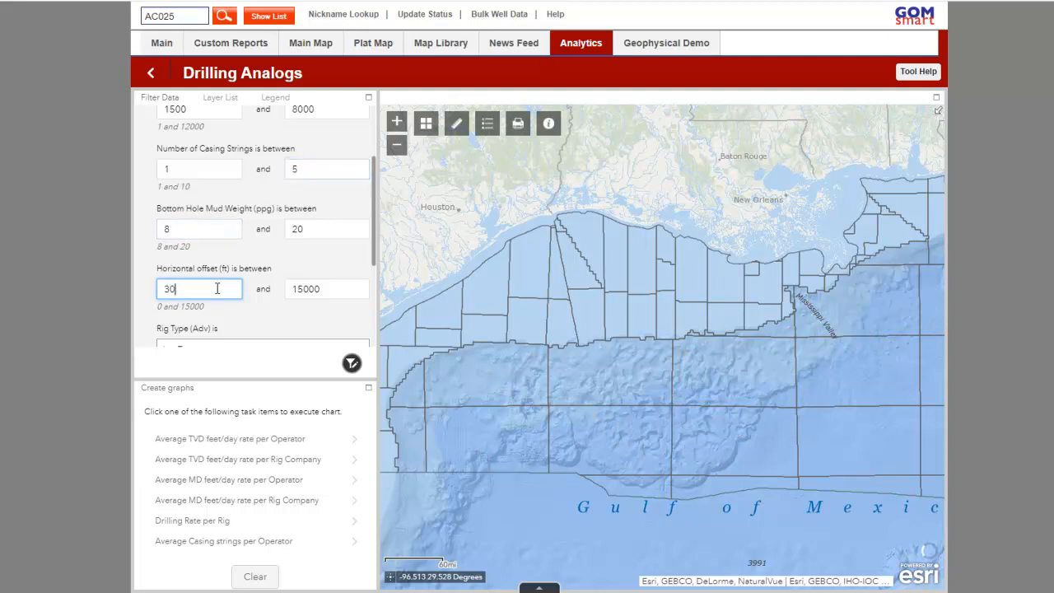
Restrict the drilling projects to the rig type Drillship (7 Gen)
scroll(258, 276, down, 3)
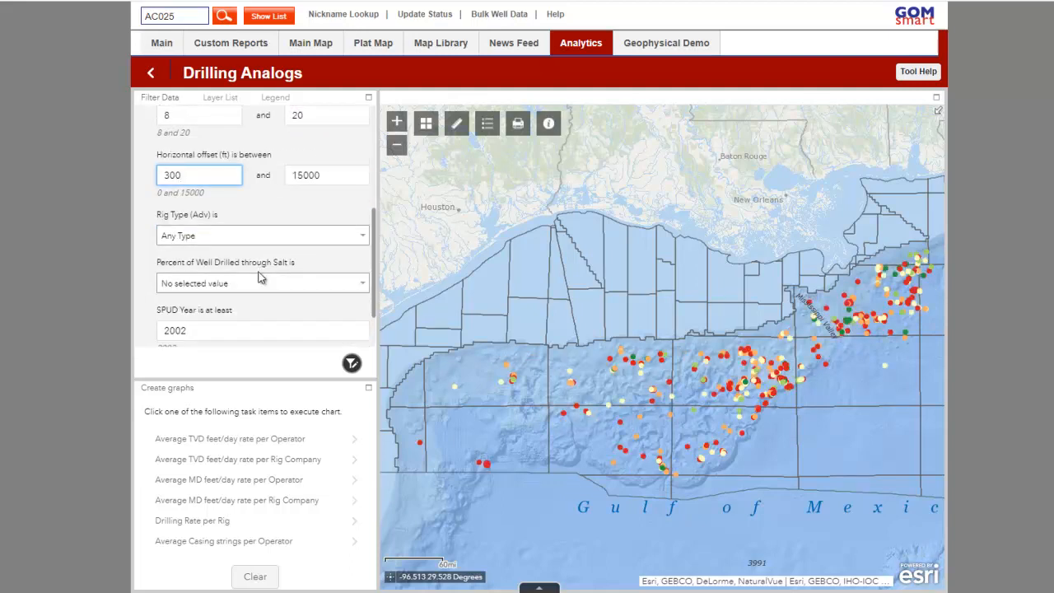
click(288, 222)
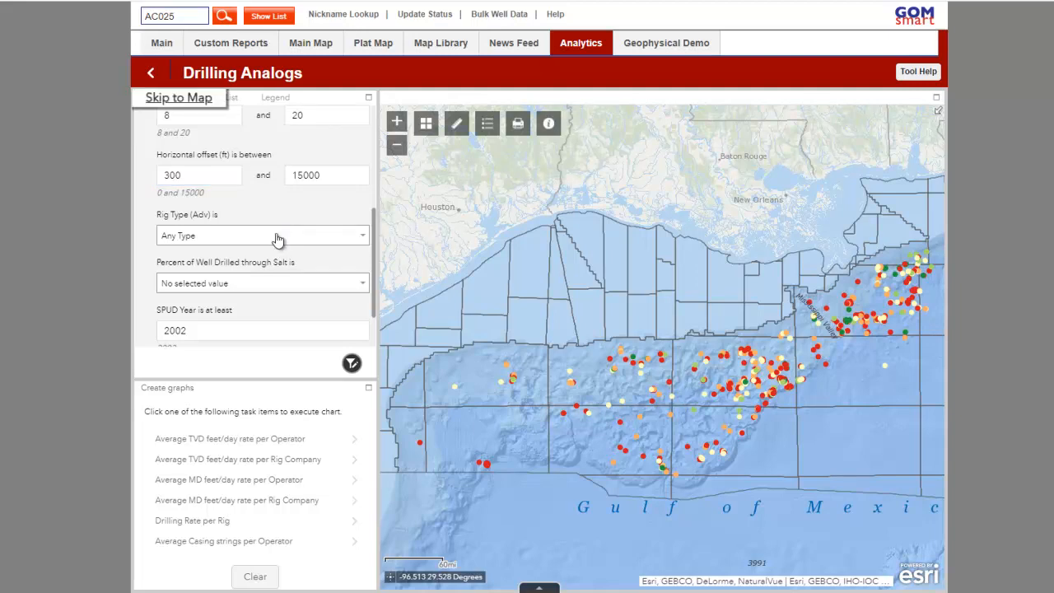
click(278, 237)
click(266, 280)
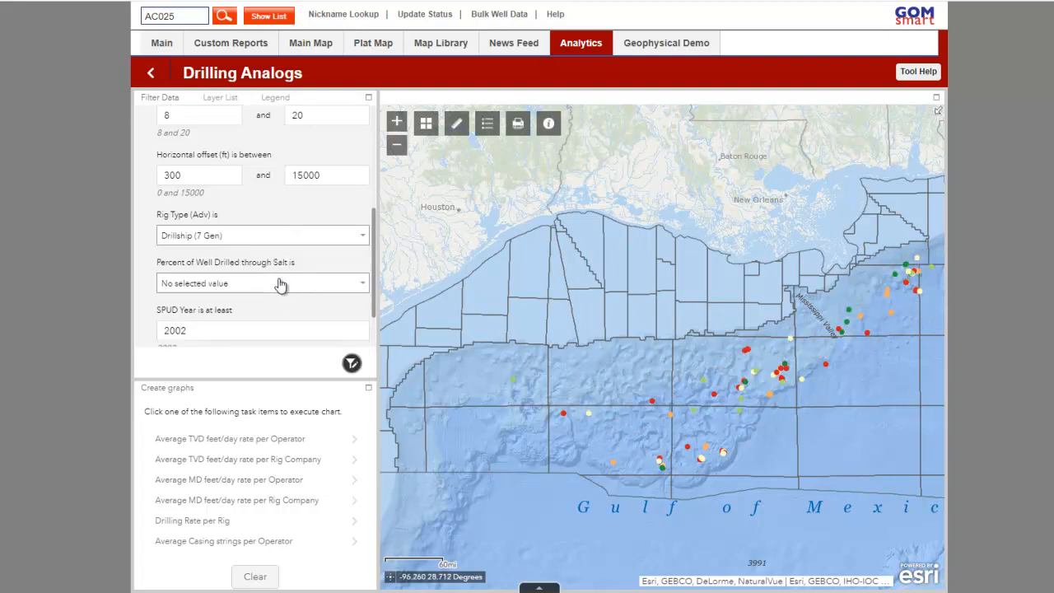
scroll(280, 284, down, 2)
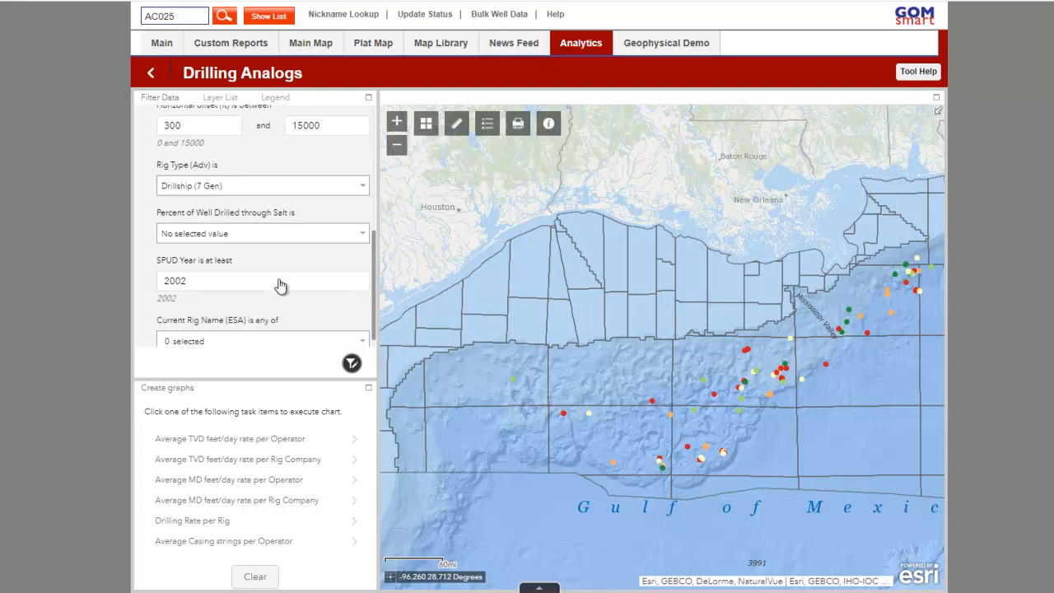
click(279, 271)
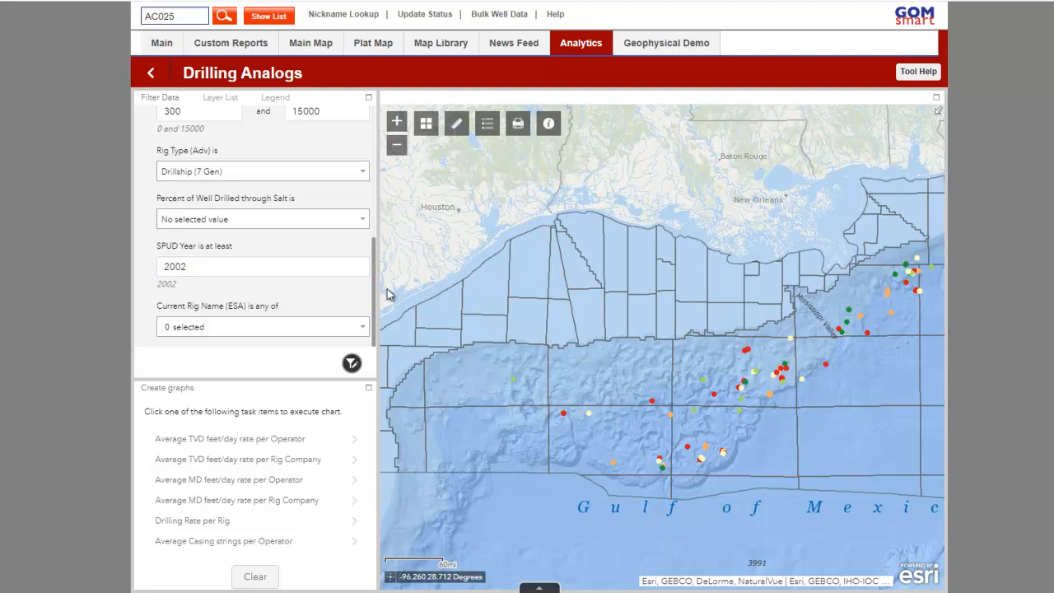
Set up the Average TVD feet/day rate per Operator chart with a spatial filter limited to a user-defined area
drag(650, 314, 574, 262)
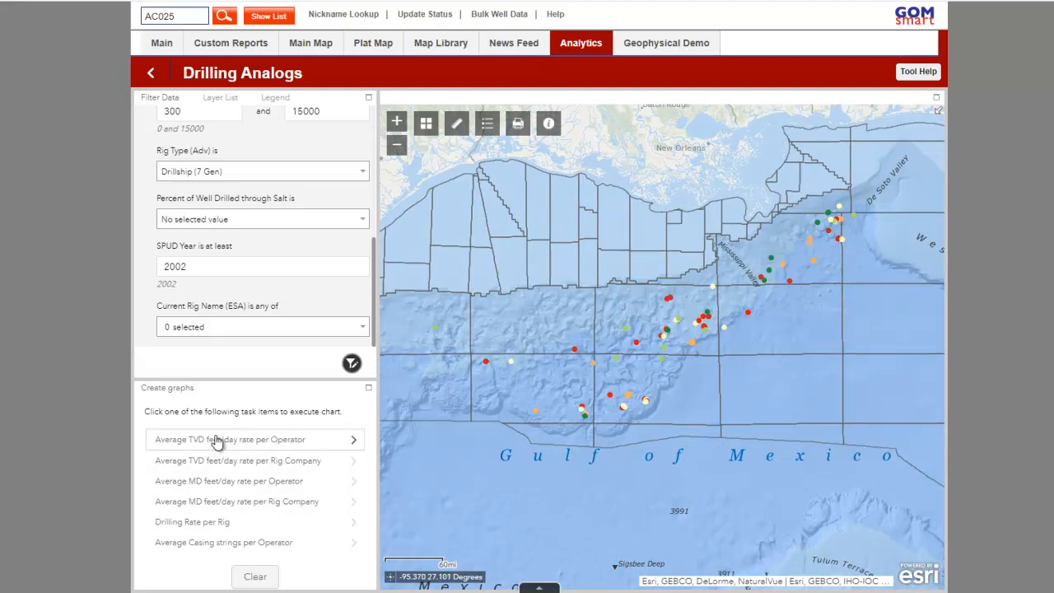
click(324, 442)
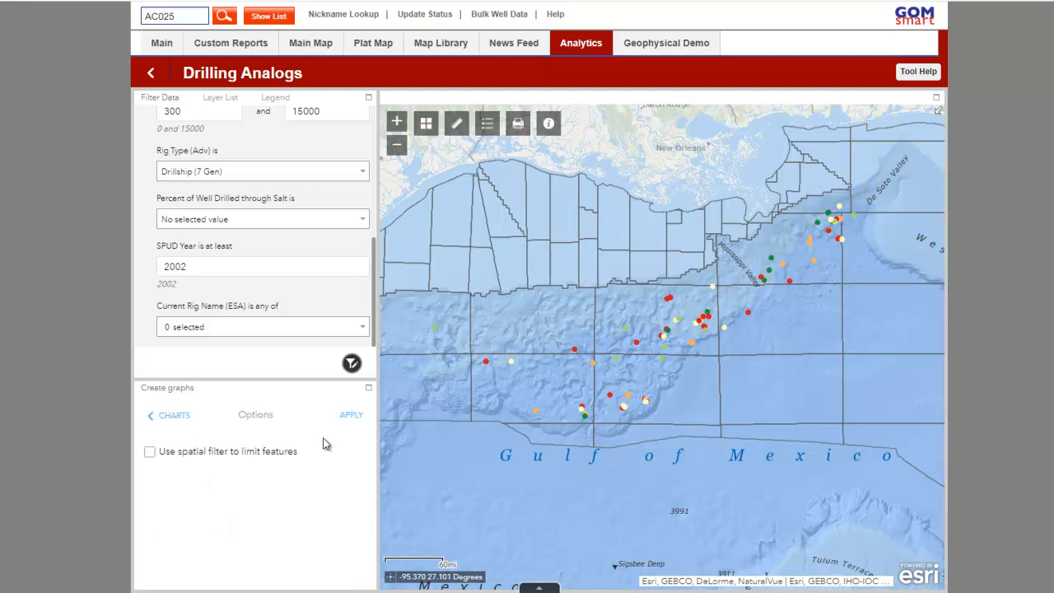
click(264, 455)
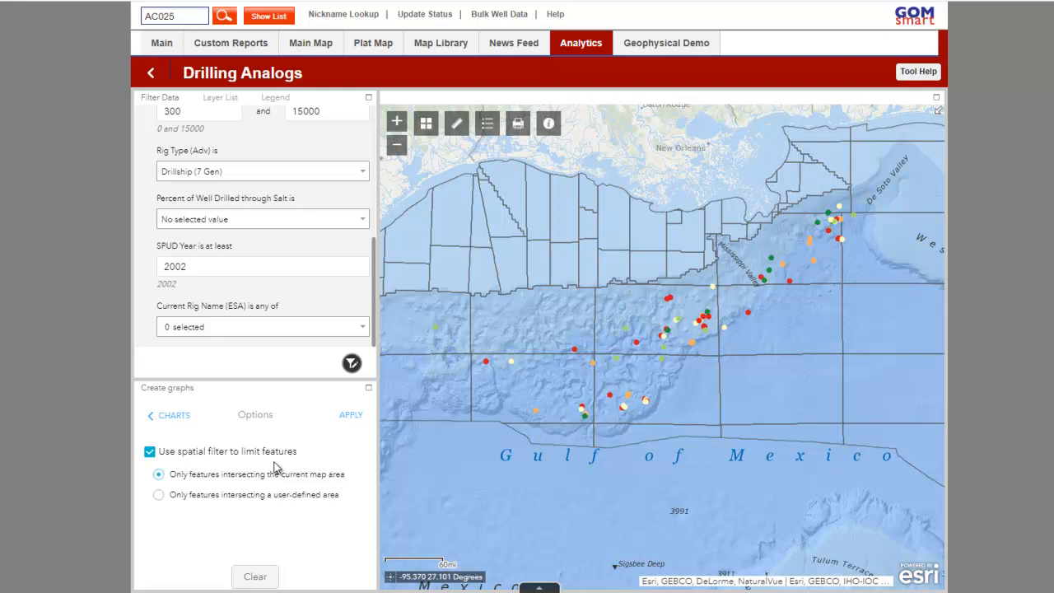
click(276, 496)
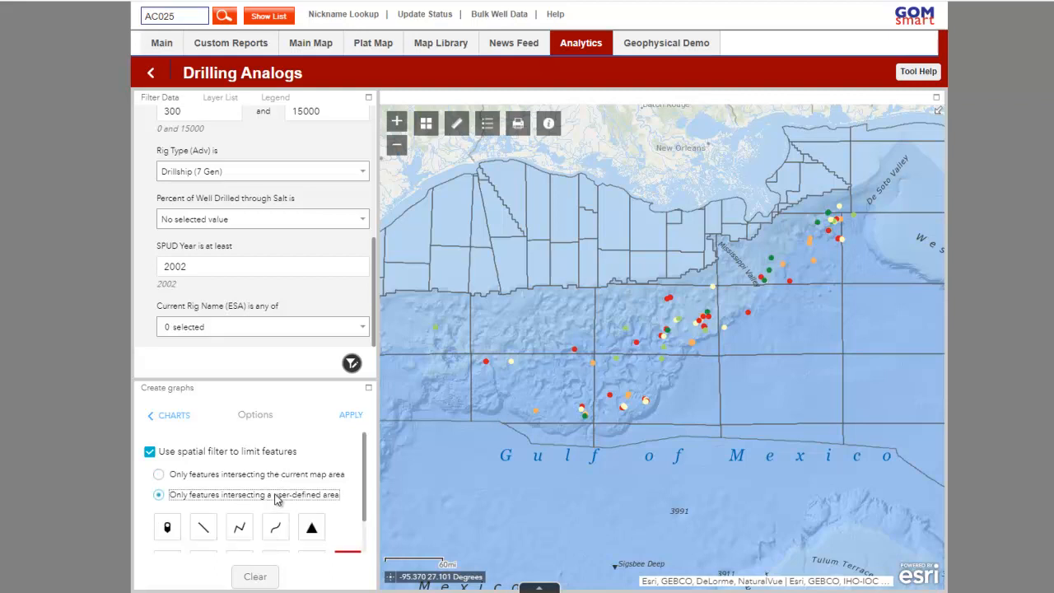
Draw a freehand polygon around the northeasternmost cluster of wells near De Soto Valley and generate the chart for it
scroll(311, 528, down, 1)
click(312, 521)
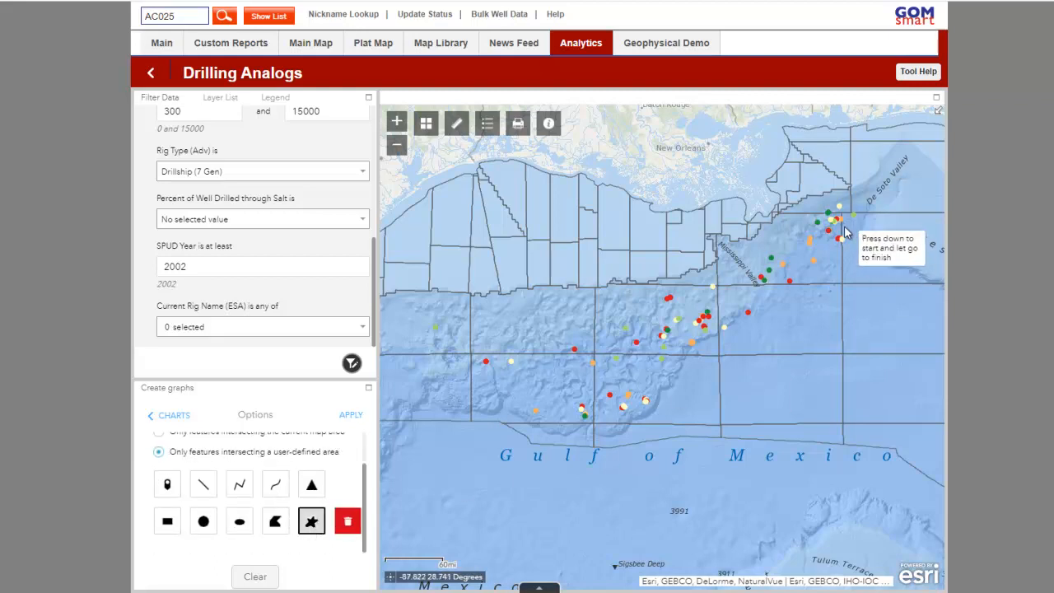
mouse_move(833, 198)
mouse_down()
mouse_move(799, 244)
mouse_move(815, 274)
mouse_move(859, 252)
mouse_up()
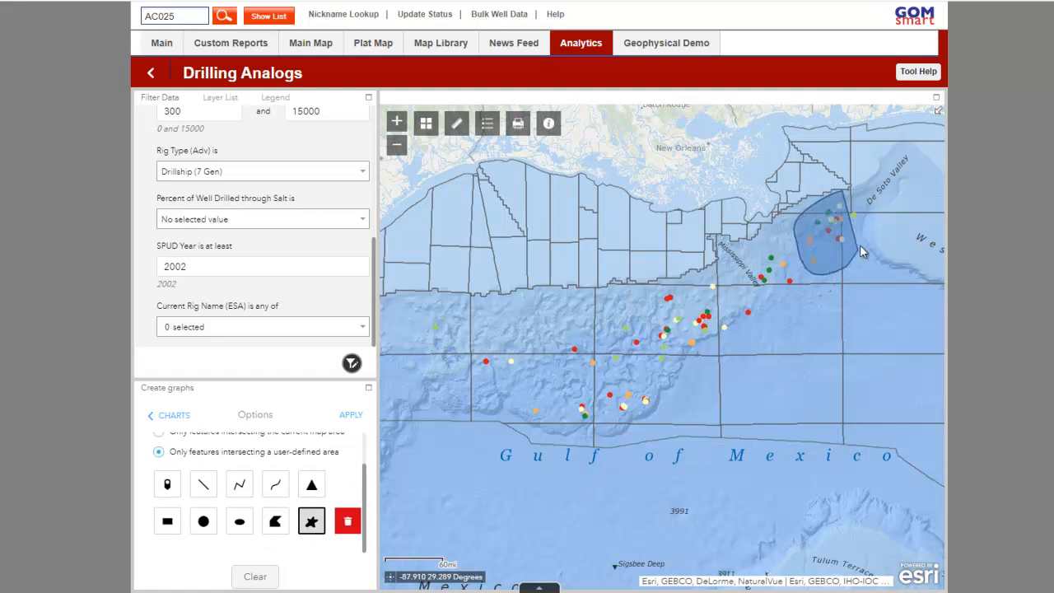
drag(865, 215, 864, 214)
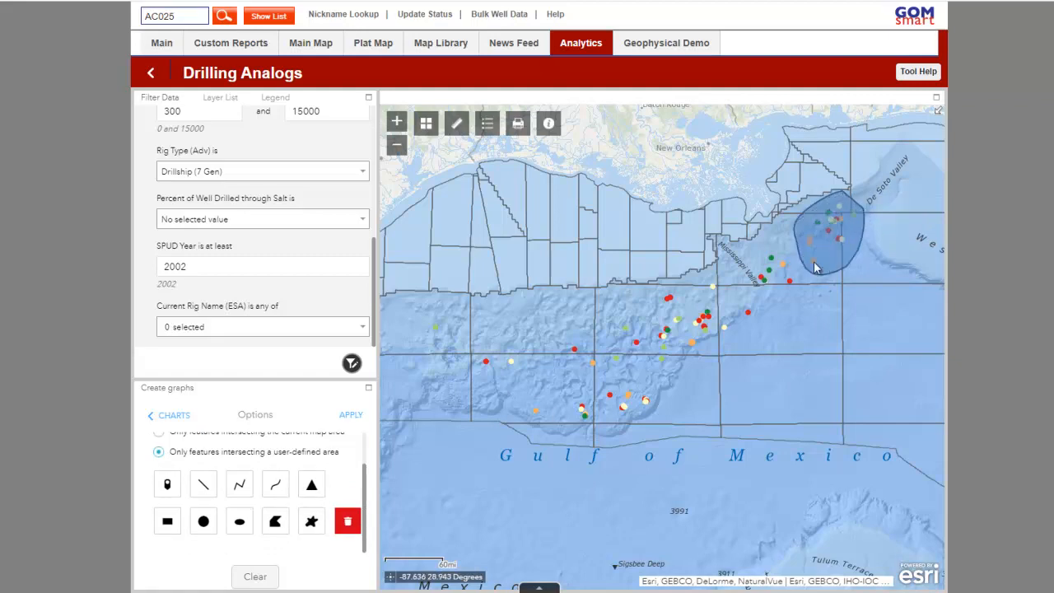
click(356, 414)
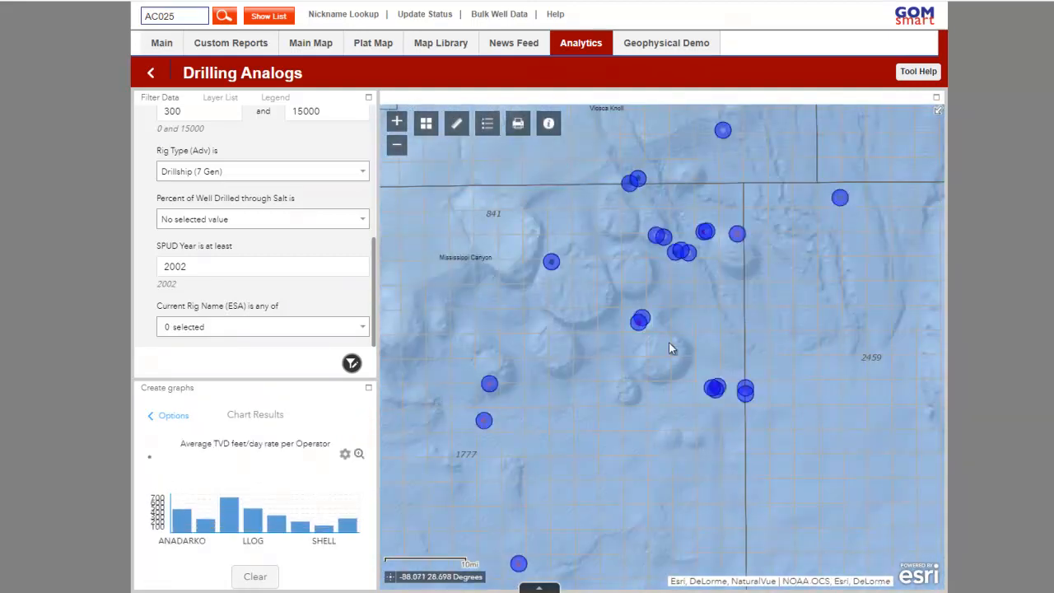
Examine the charted wells on the map and compare the operators' average TVD rates in the small and enlarged charts
scroll(640, 364, down, 2)
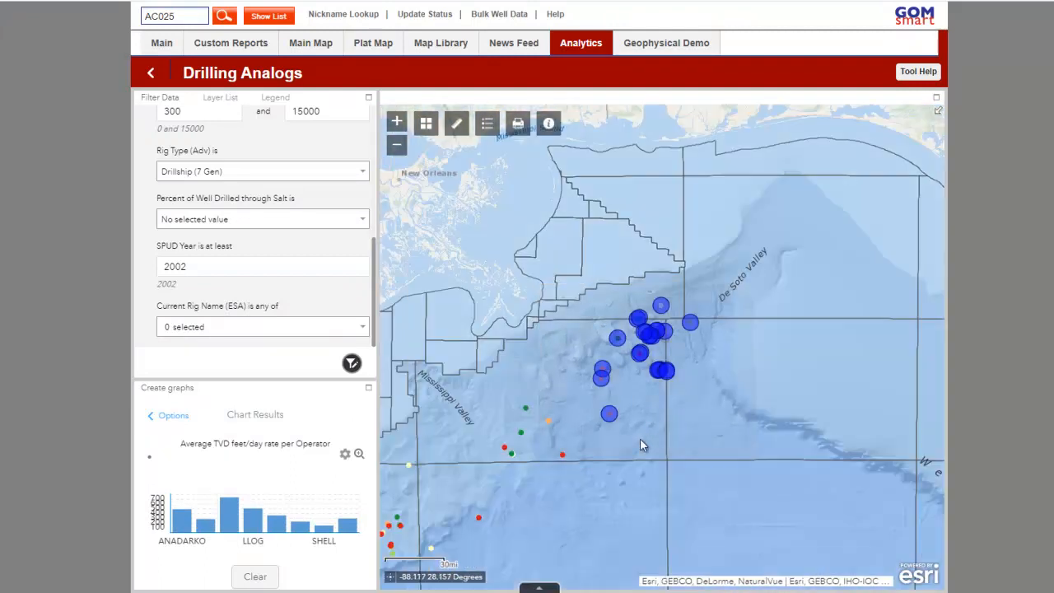
drag(640, 445, 708, 354)
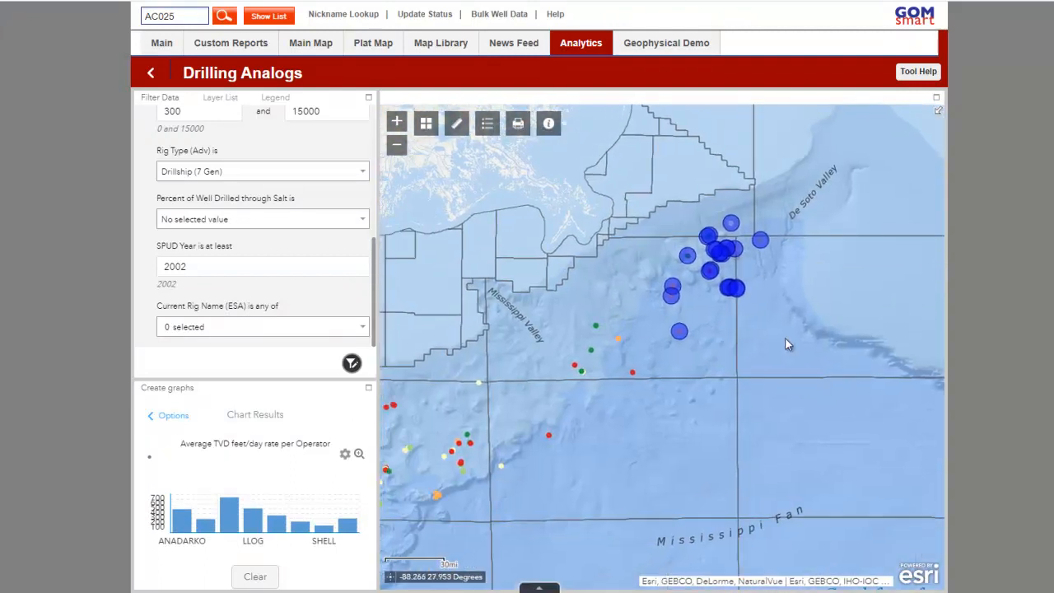
drag(714, 420, 752, 360)
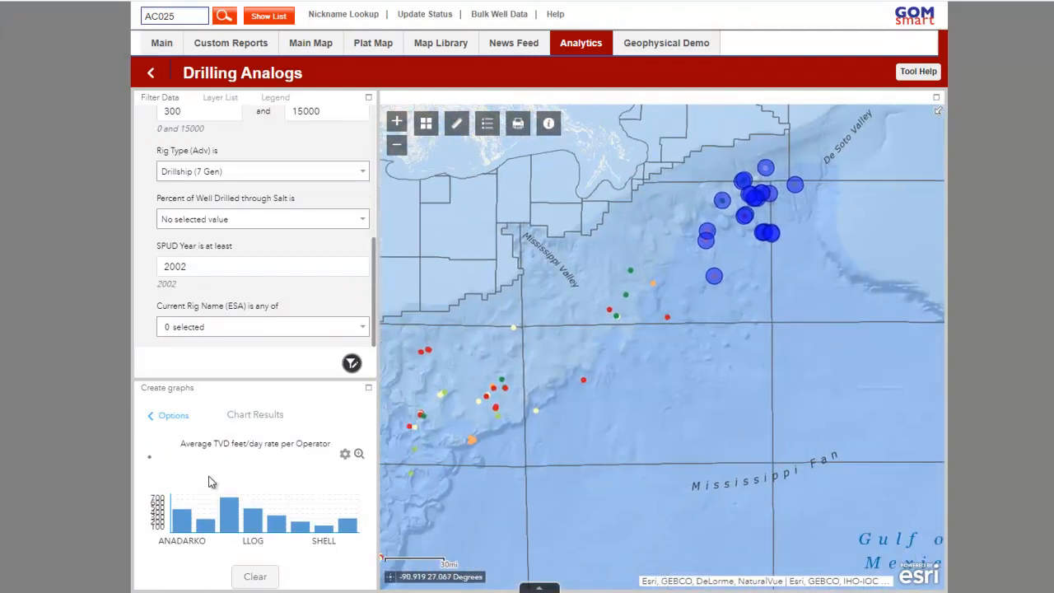
mouse_move(178, 524)
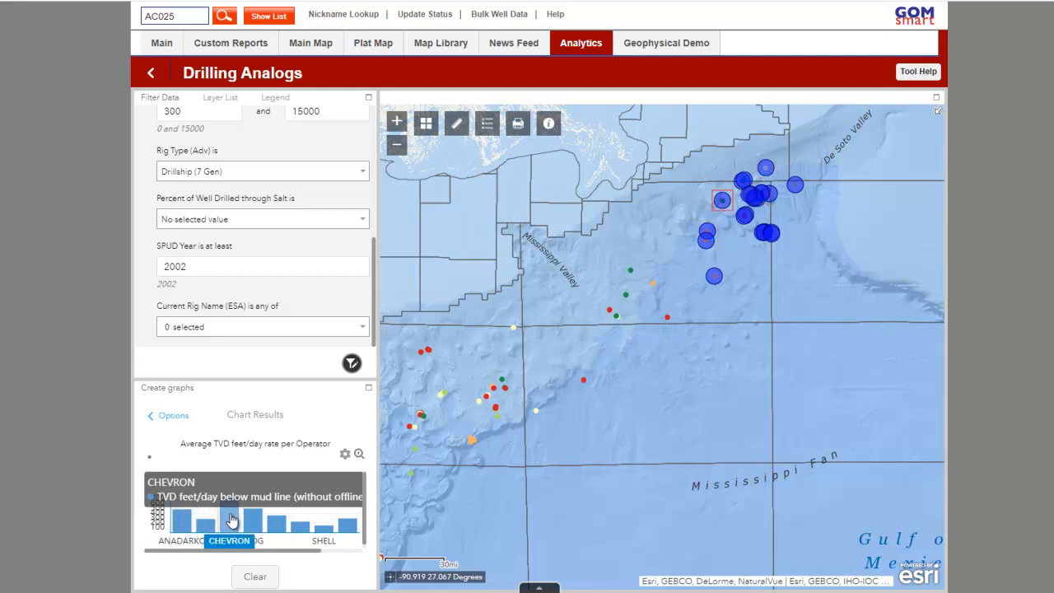
mouse_move(249, 524)
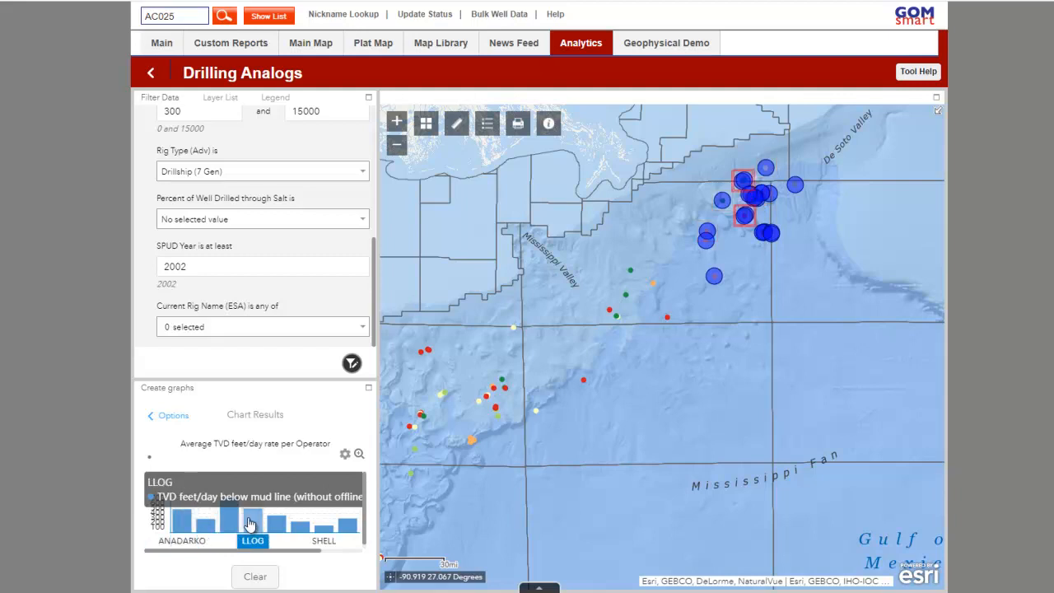
click(359, 454)
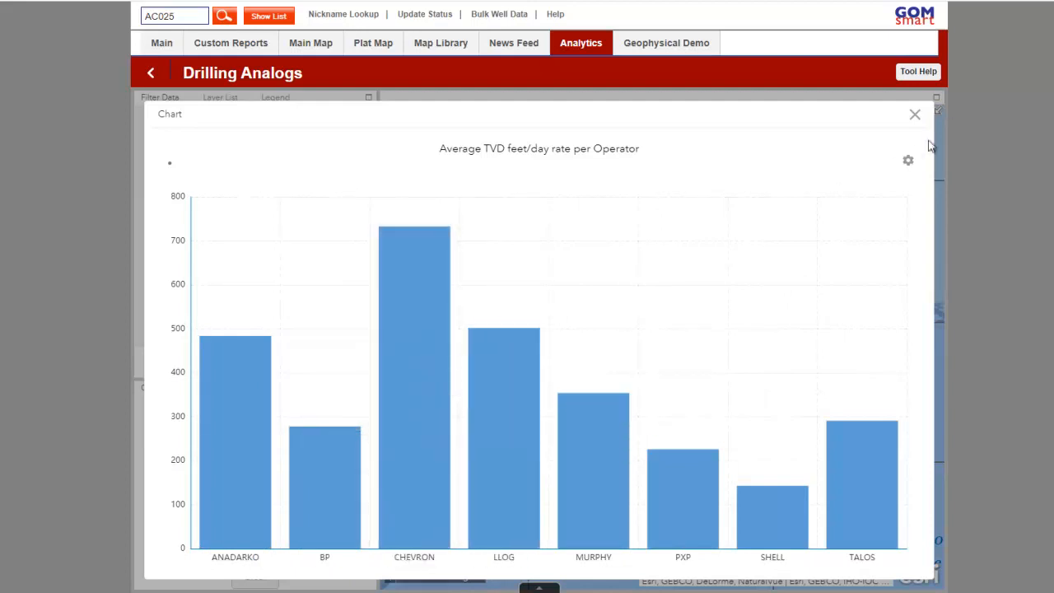
click(915, 114)
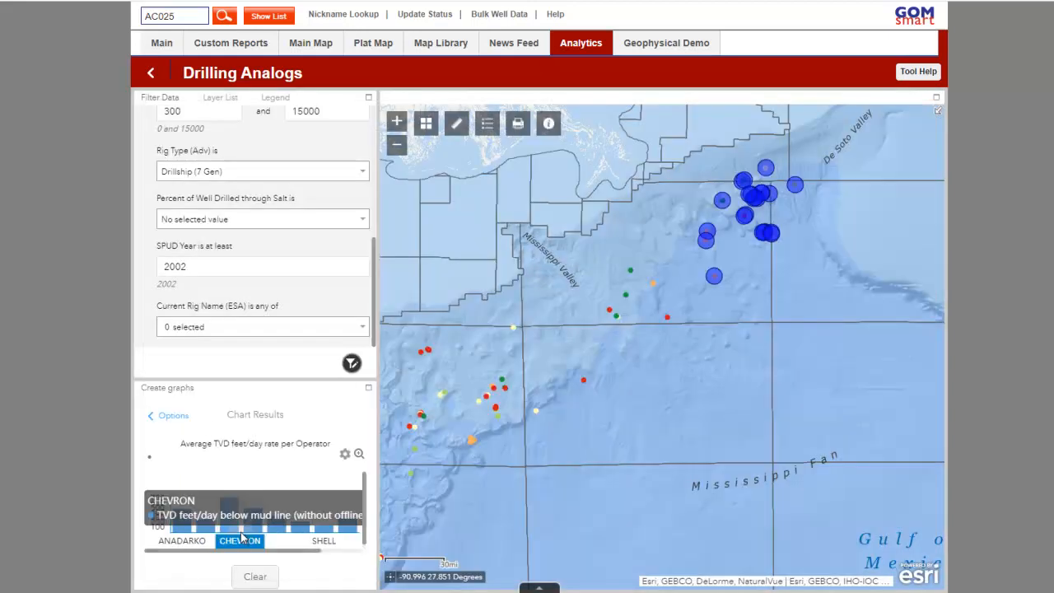
Clear the average TVD rate chart results and their highlighted wells from the map
click(248, 575)
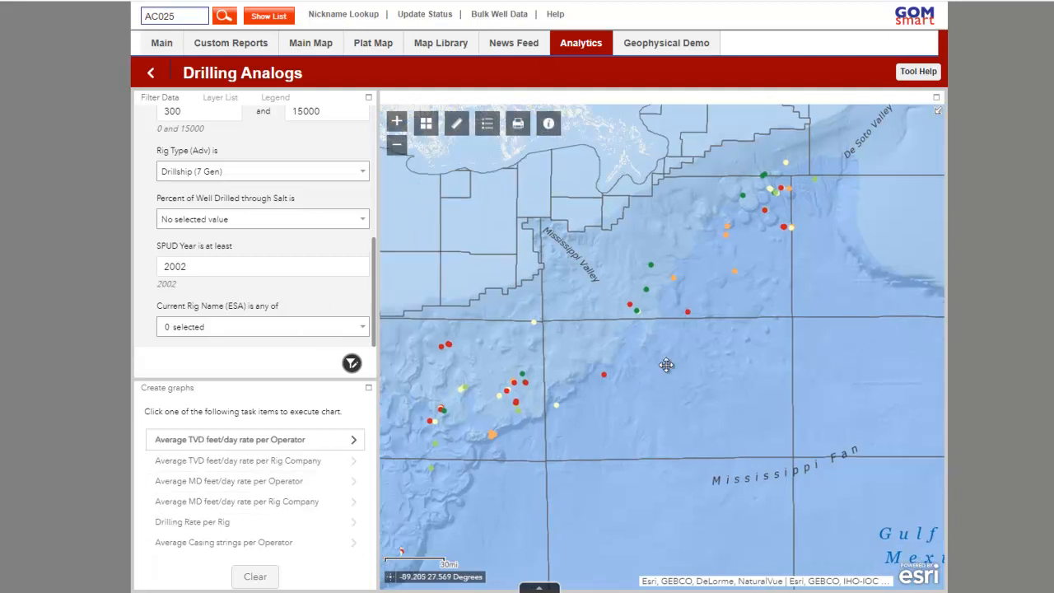
scroll(681, 355, down, 1)
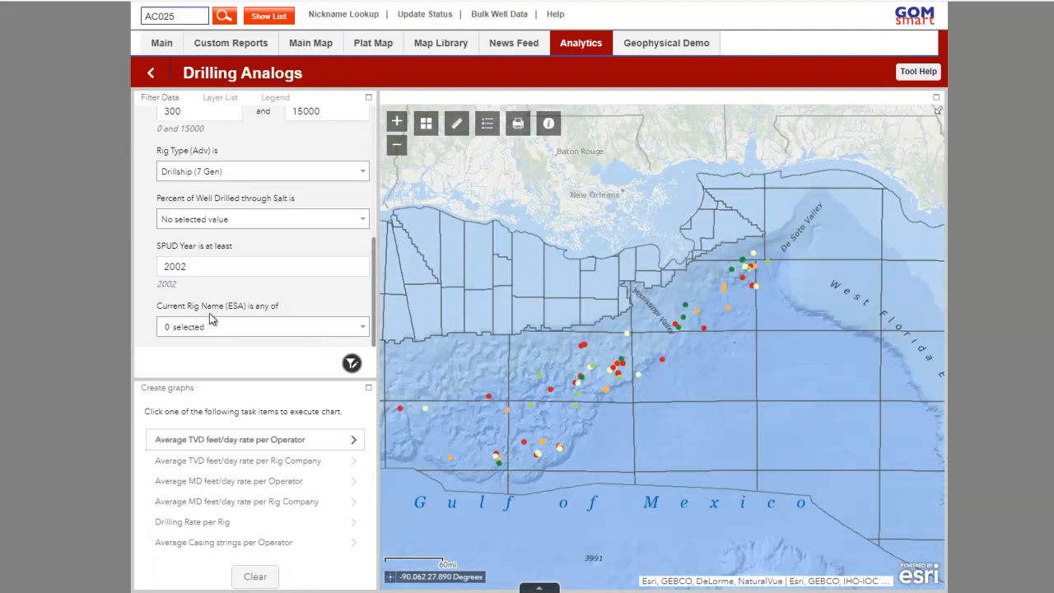
drag(441, 333, 500, 300)
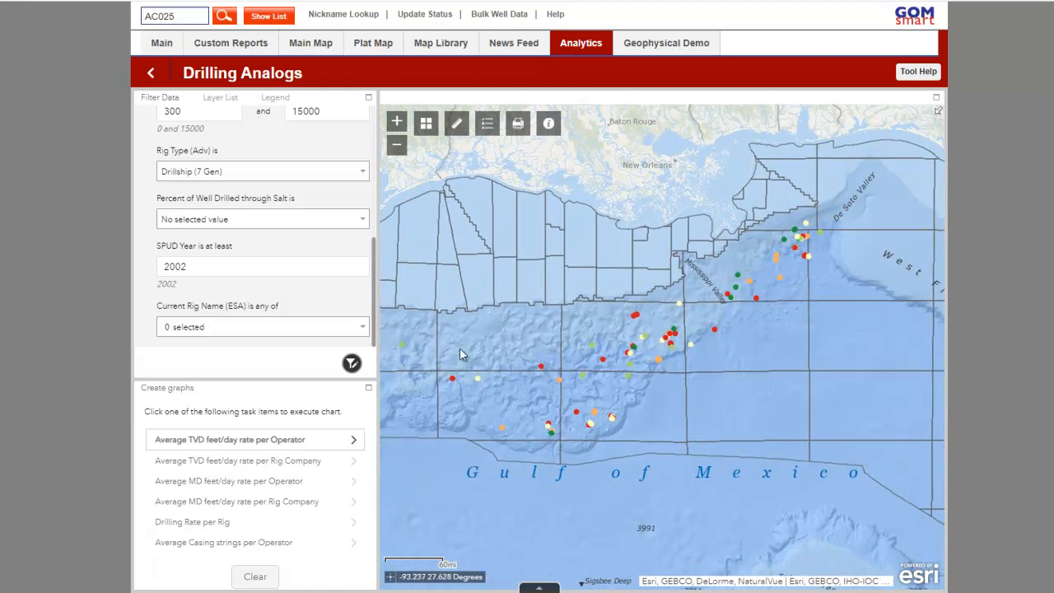
Filter the current rig name to Deepwater Asgard, Deepwater Conqueror, Deepwater Invictus, Deepwater Poseidon and Deepwater Proteus
click(316, 327)
click(259, 369)
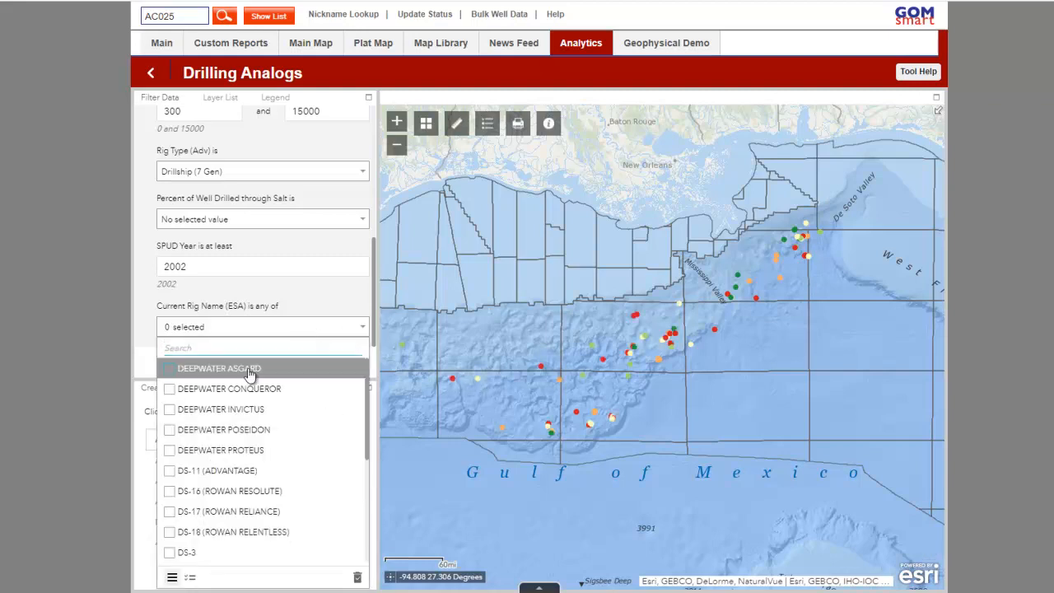
click(257, 388)
click(257, 409)
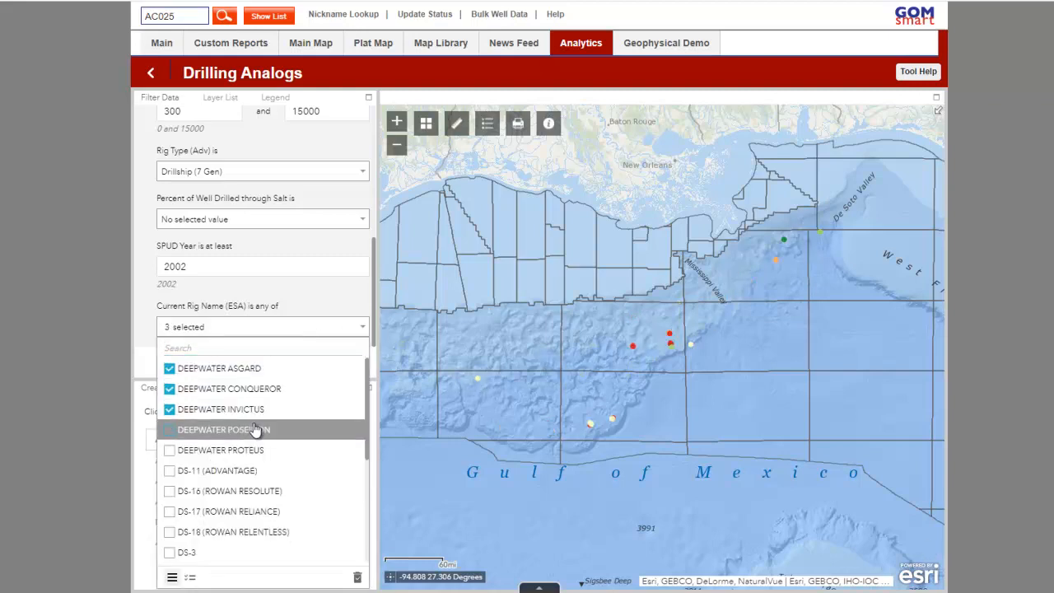
click(257, 430)
click(249, 451)
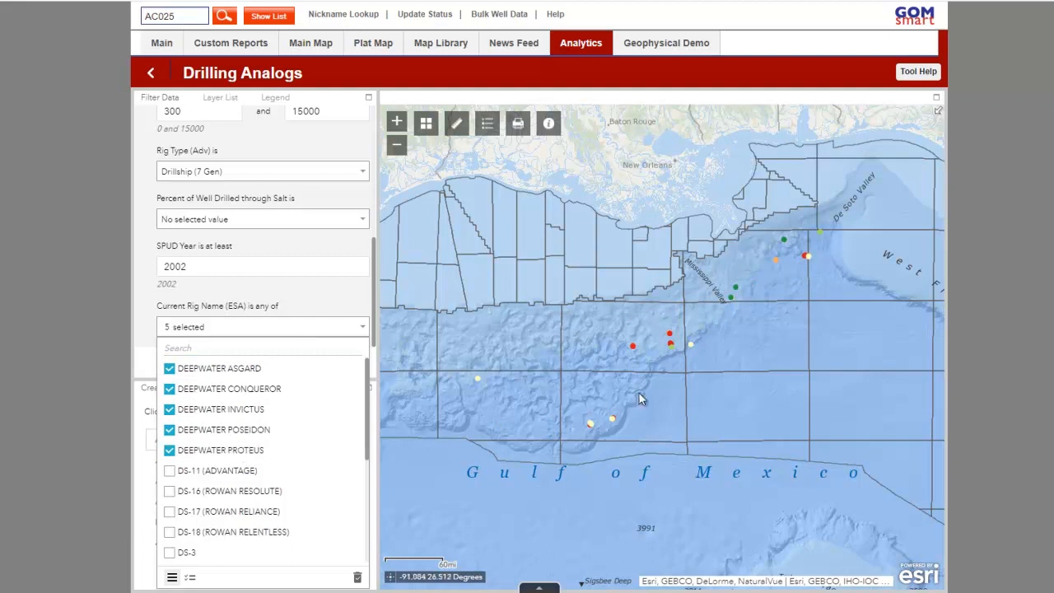
Chart the Drilling Rate per Rig for the five selected rigs, limited spatially to features intersecting the current map area
click(354, 330)
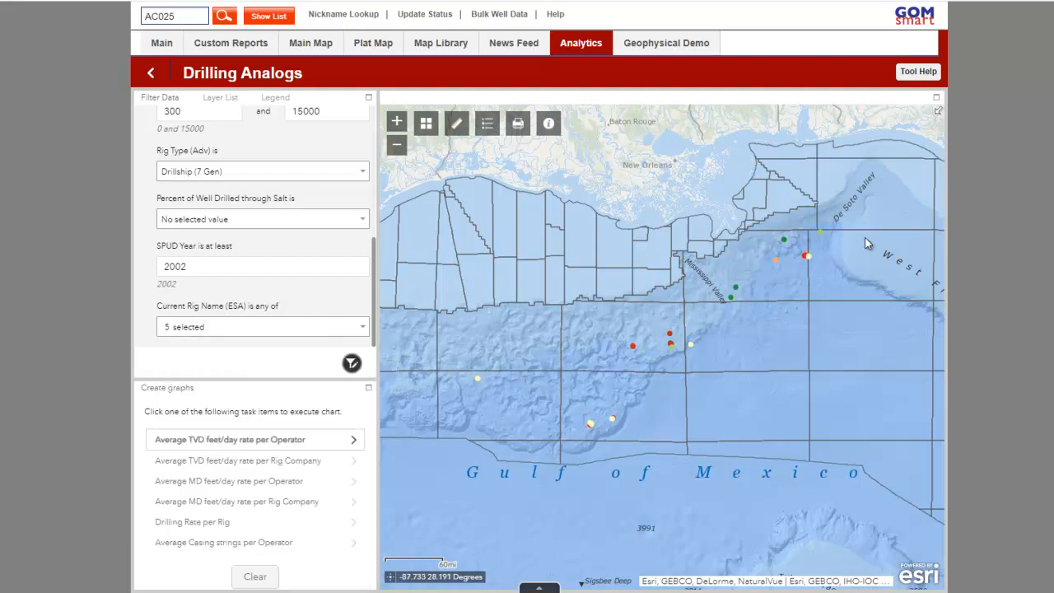
drag(570, 378, 573, 344)
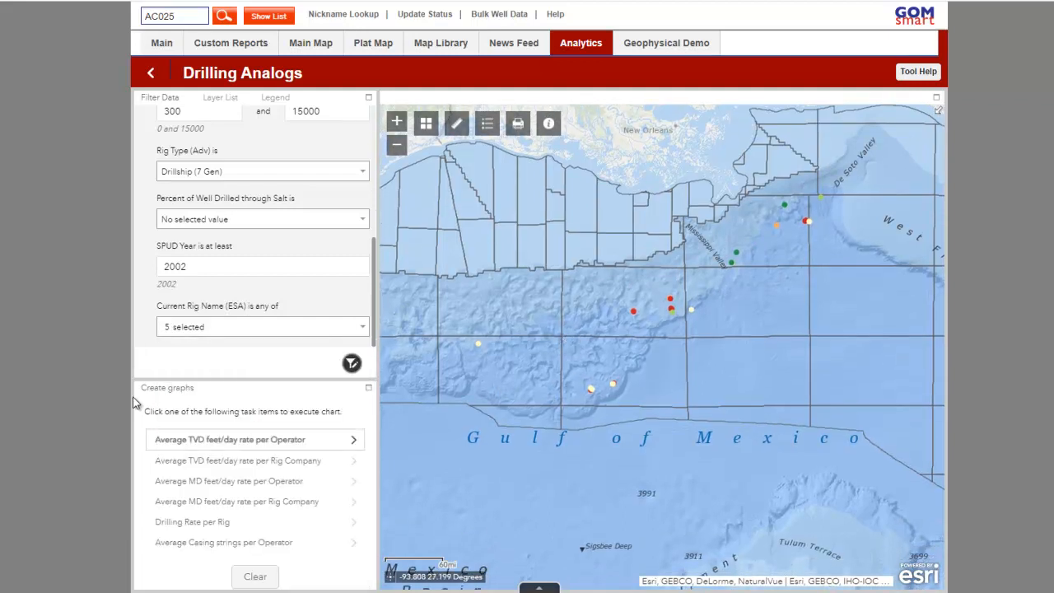
click(224, 528)
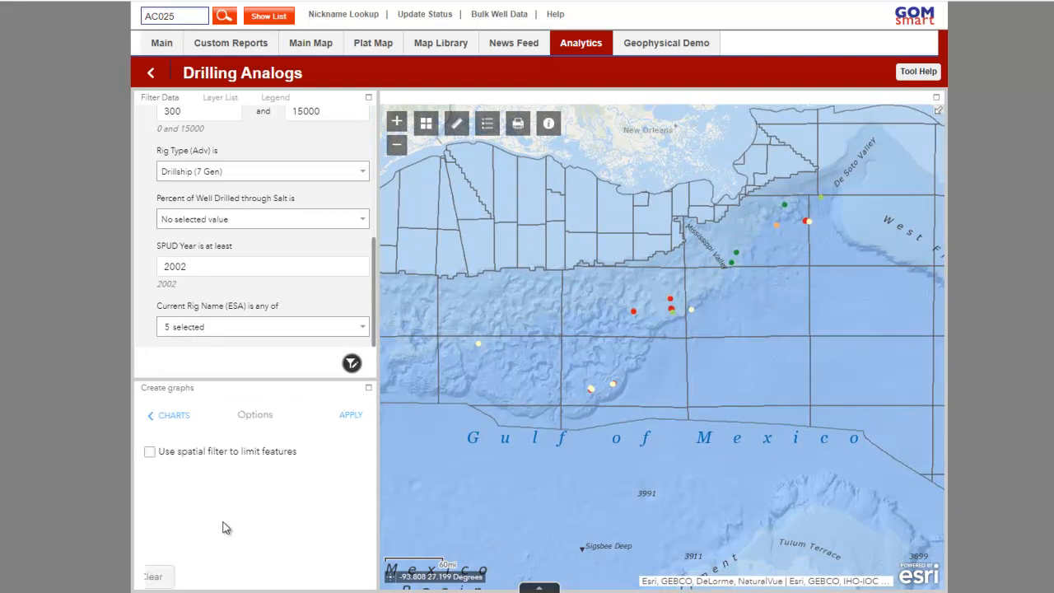
click(216, 453)
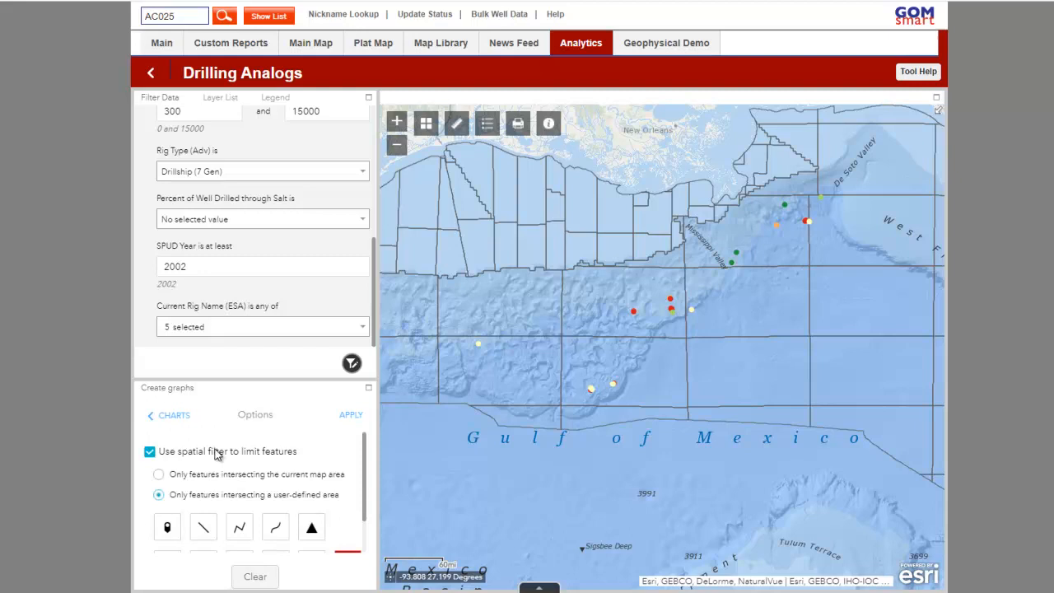
click(279, 476)
click(355, 417)
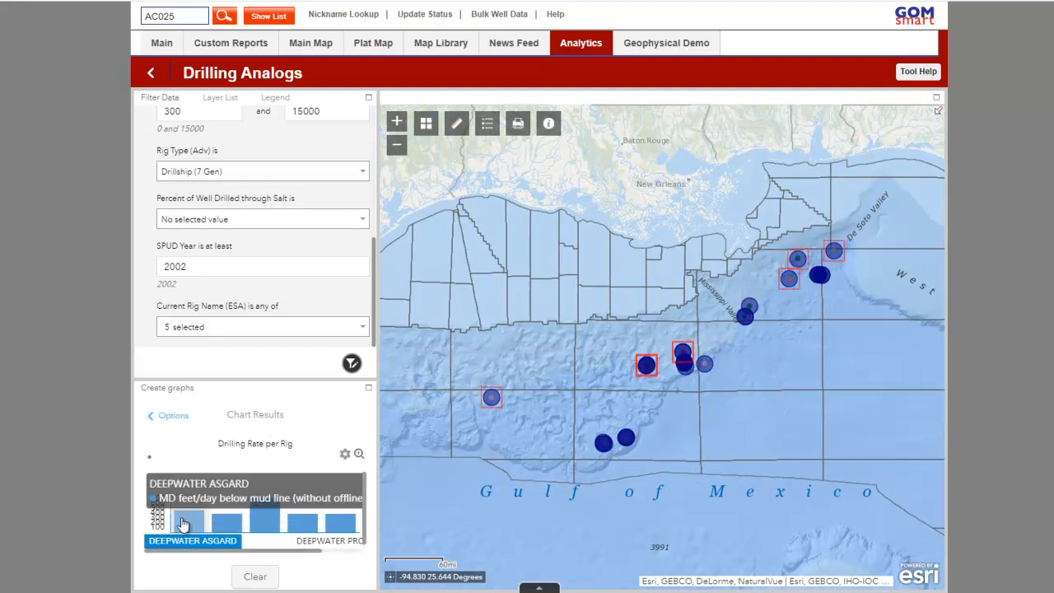
Inspect the drilling rates and mapped wells of Deepwater Asgard, Deepwater Invictus and Deepwater Poseidon, and clear the chart results
mouse_move(190, 530)
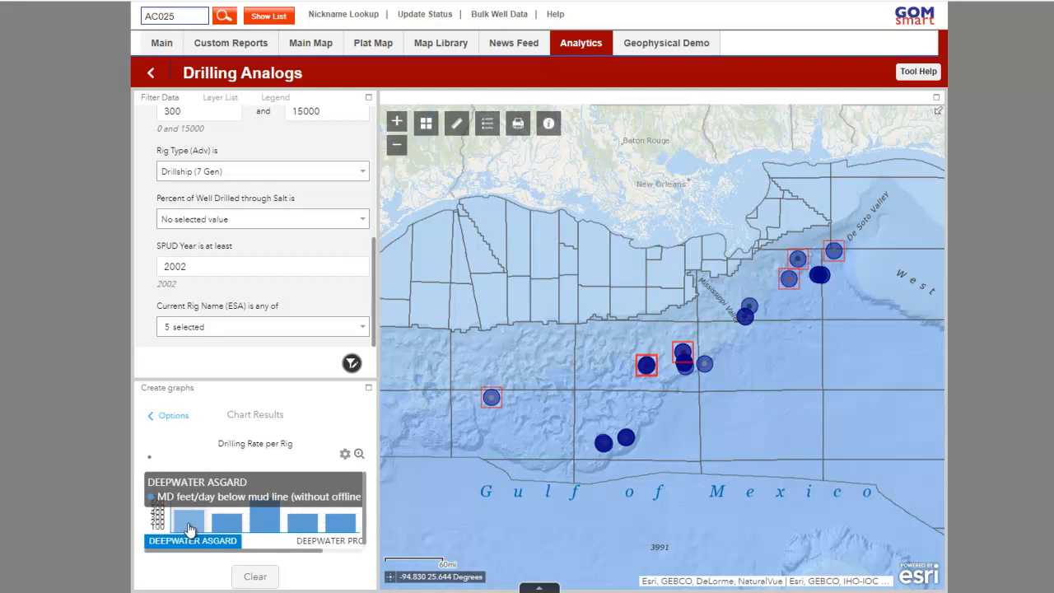
mouse_move(264, 523)
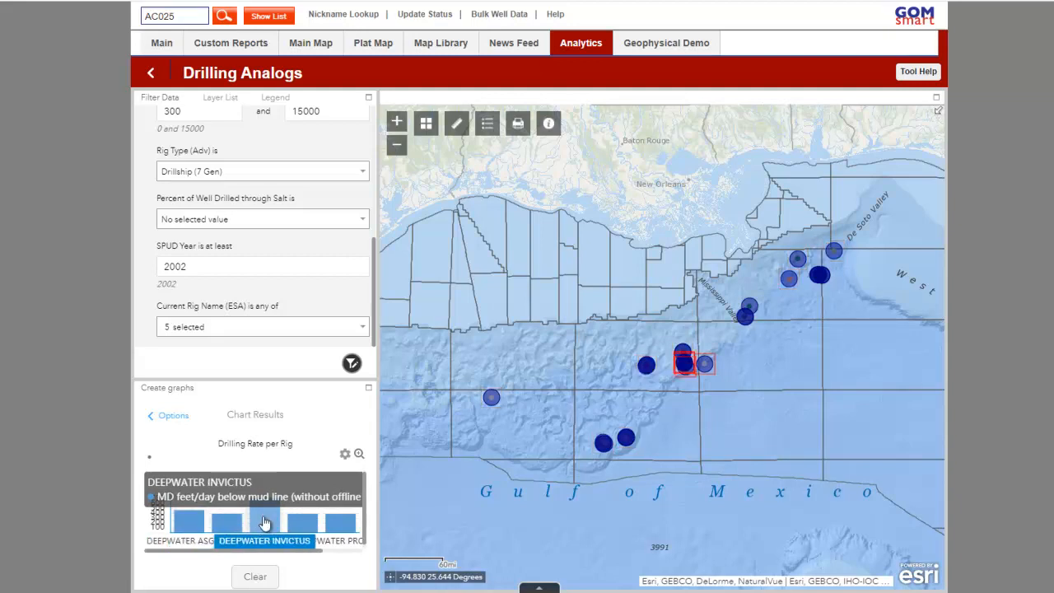
mouse_move(329, 524)
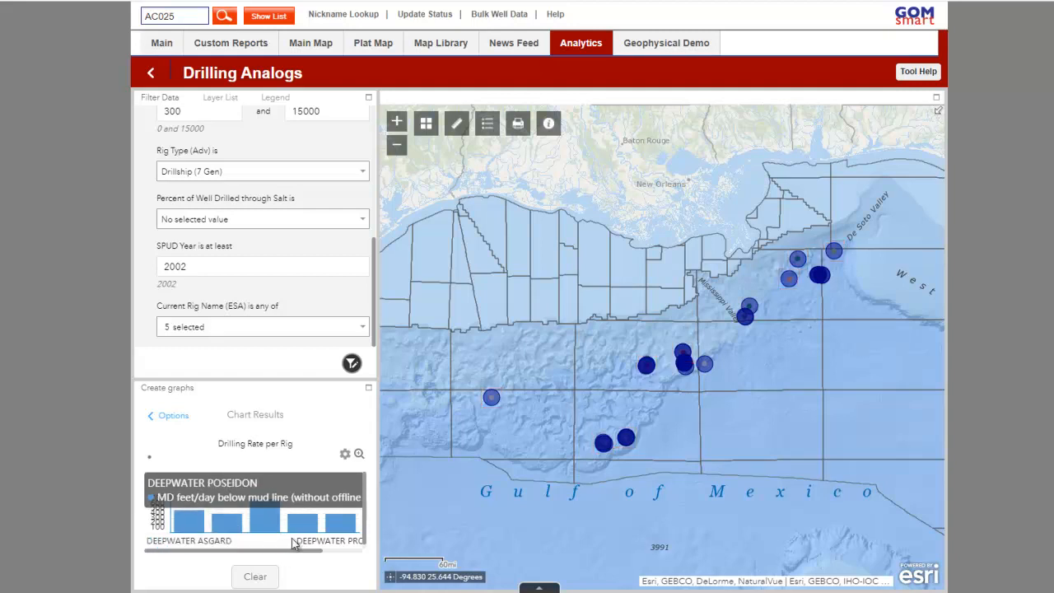
click(259, 575)
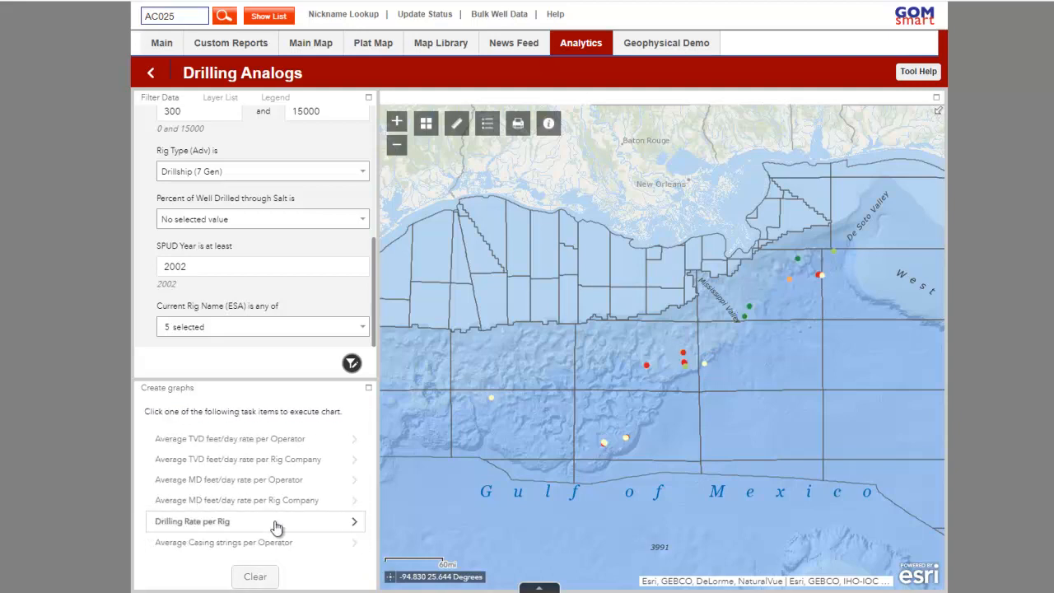
Chart the Drilling Rate per Rig for a user-defined freehand polygon around the central well cluster southwest of Mississippi Valley
click(272, 523)
click(257, 459)
click(261, 496)
scroll(312, 517, down, 1)
click(311, 520)
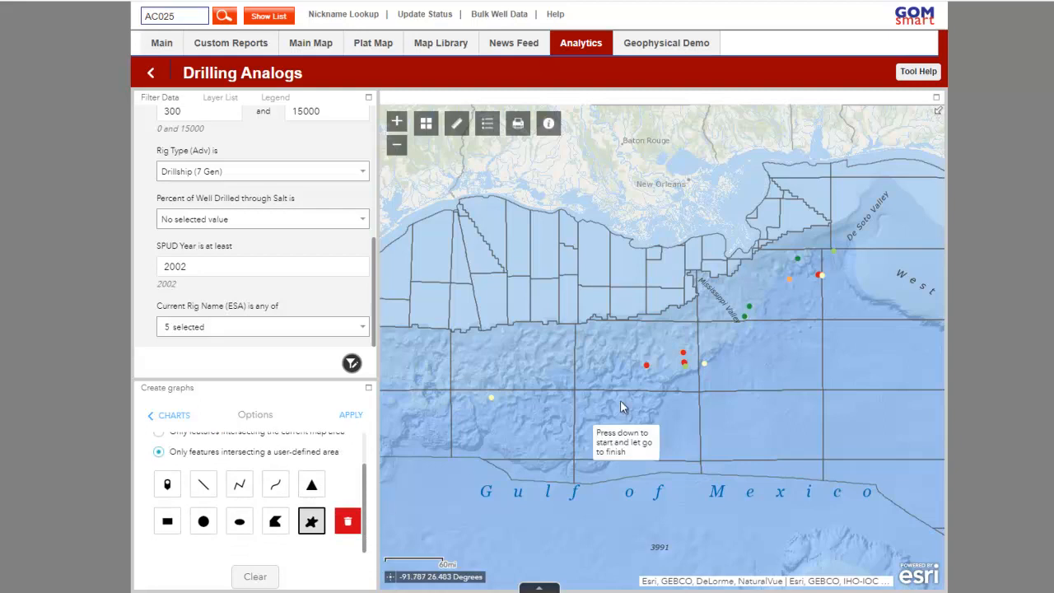
mouse_move(678, 337)
mouse_down()
mouse_move(632, 370)
mouse_move(664, 383)
mouse_move(715, 375)
mouse_up()
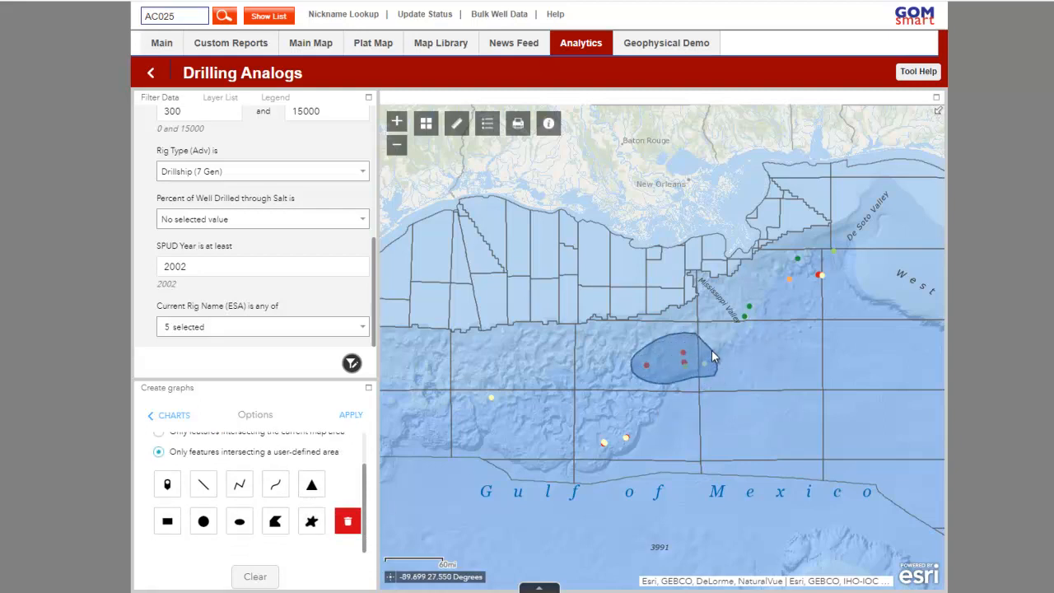
click(349, 415)
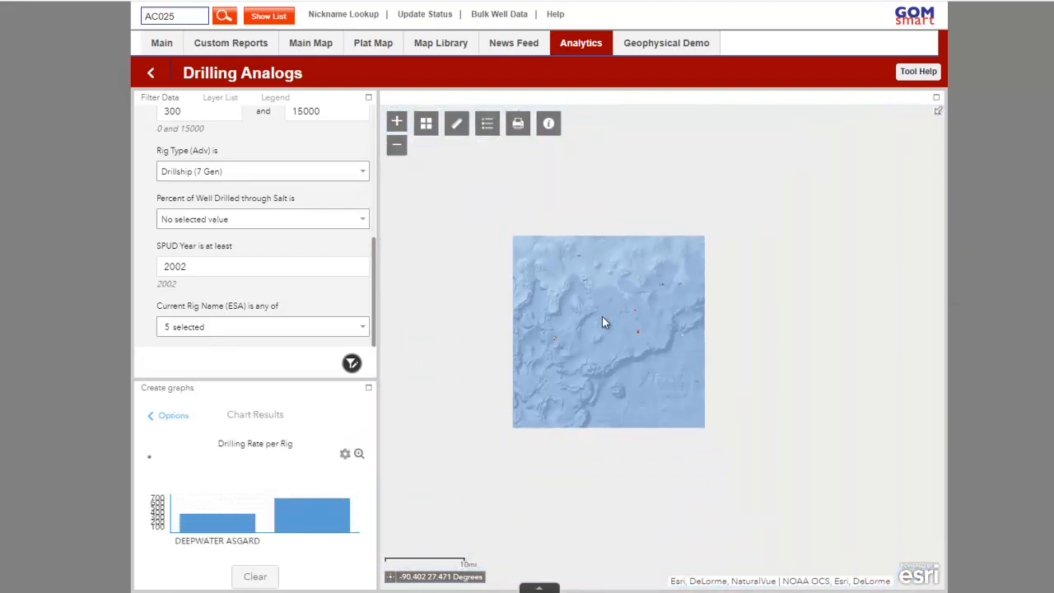
Compare the drilling rates of Deepwater Asgard and the other rig charted for the polygon, and clear the chart results
scroll(602, 316, down, 1)
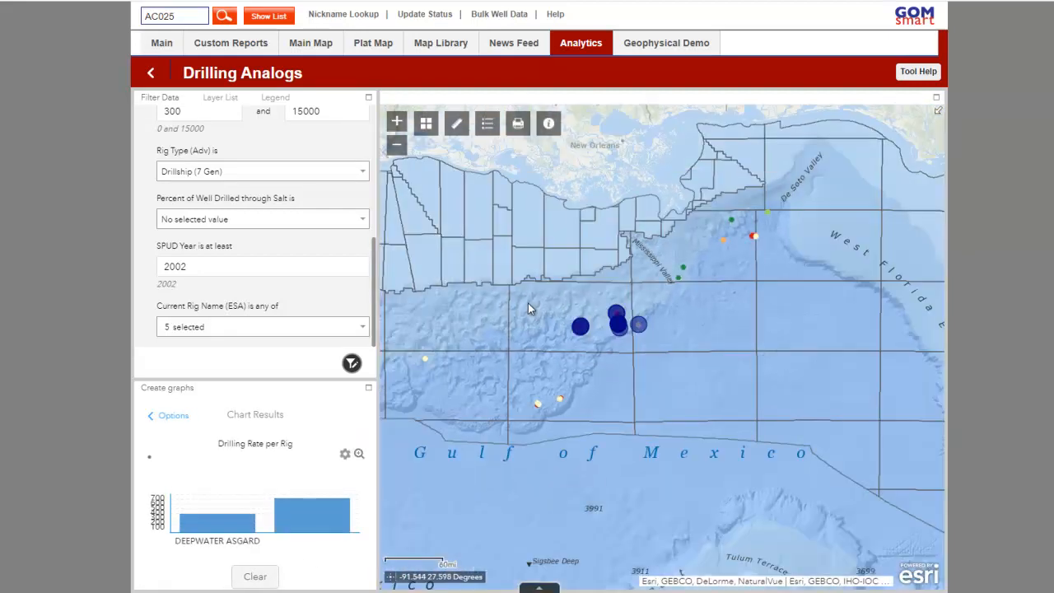
mouse_move(202, 529)
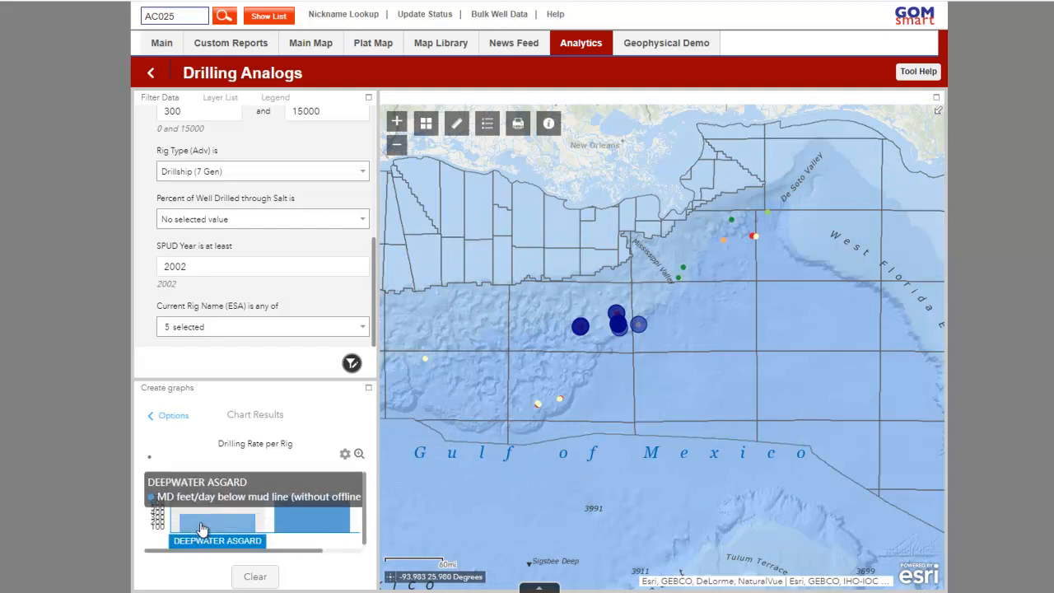
mouse_move(307, 514)
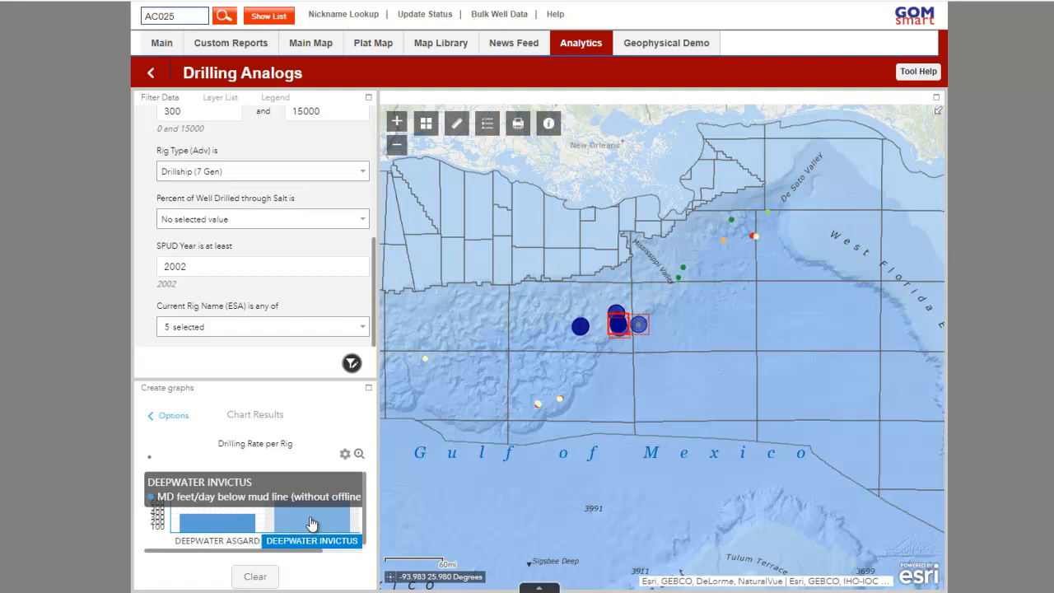
click(257, 577)
scroll(604, 344, down, 2)
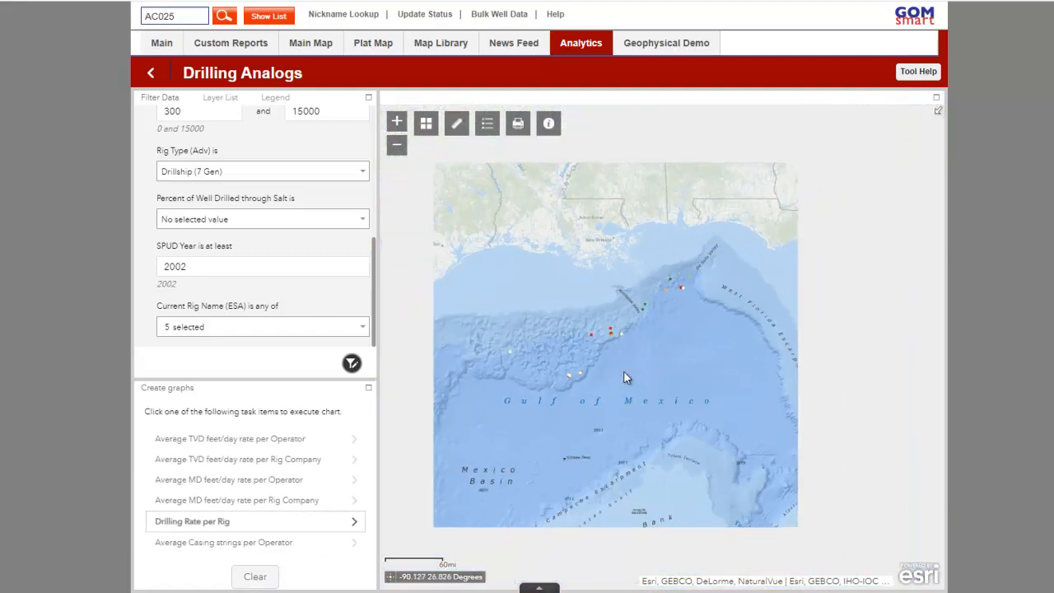
scroll(602, 378, up, 1)
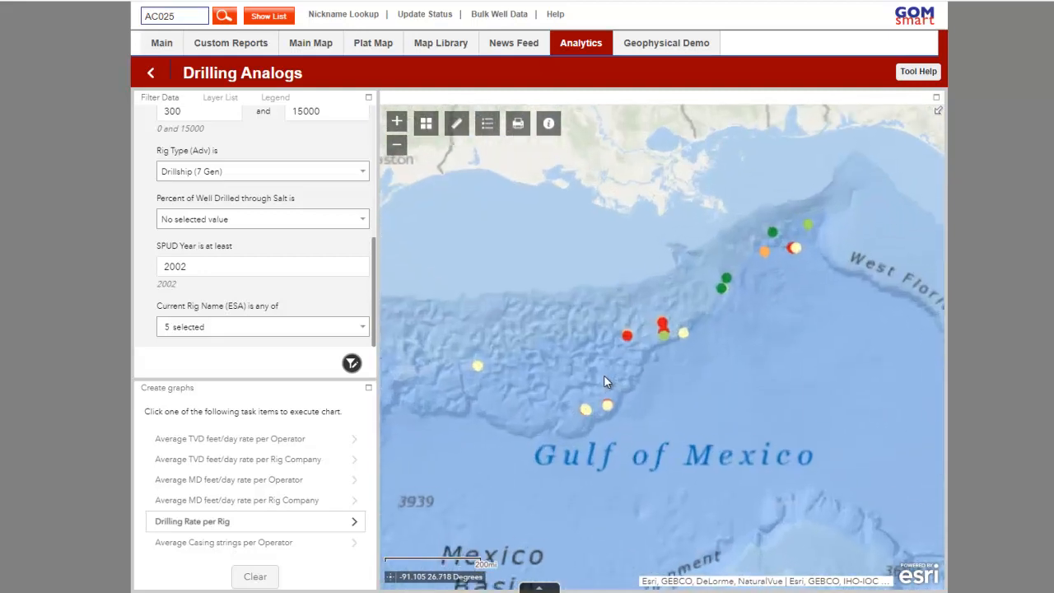